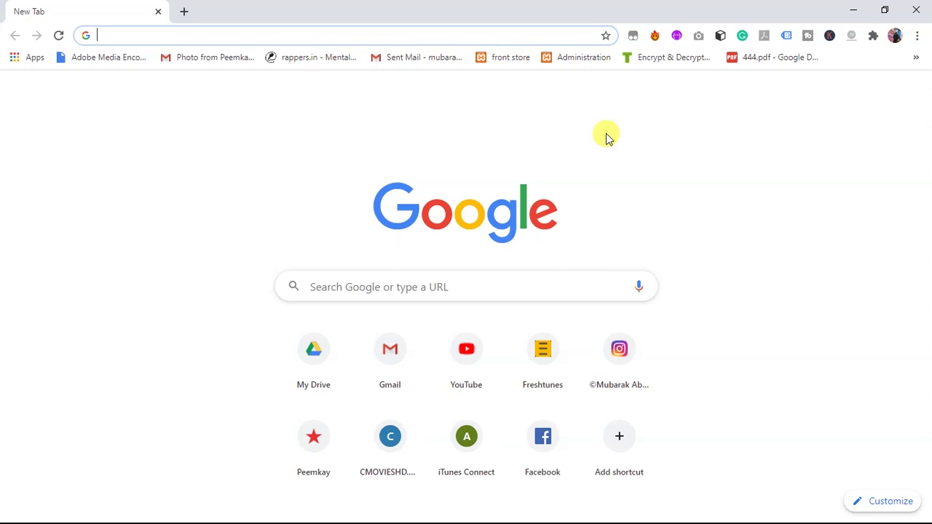
Load truexgold.com from Chrome's address bar
type("T")
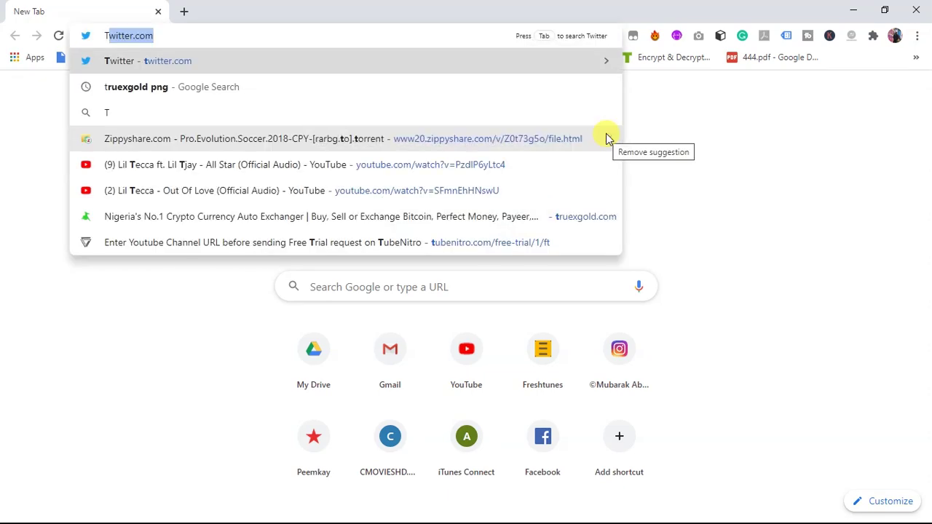
type("ruexgold.com")
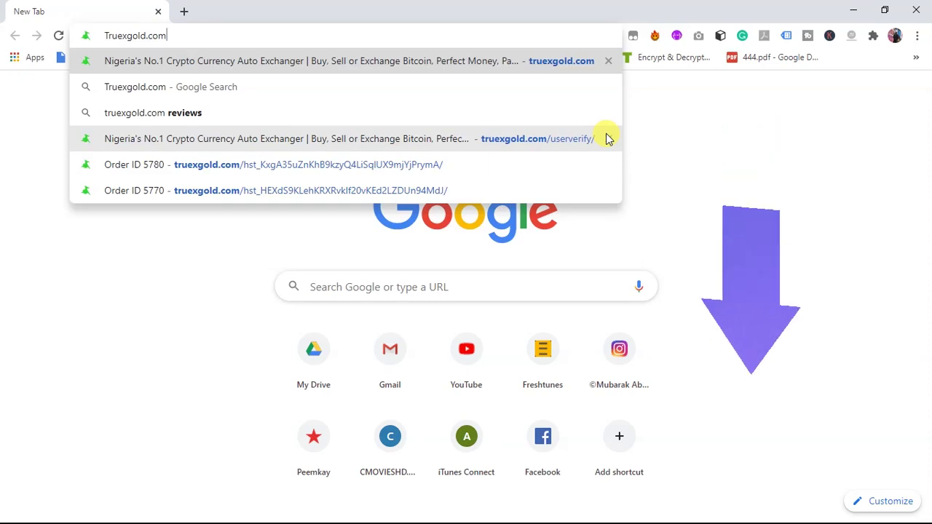
key("Return")
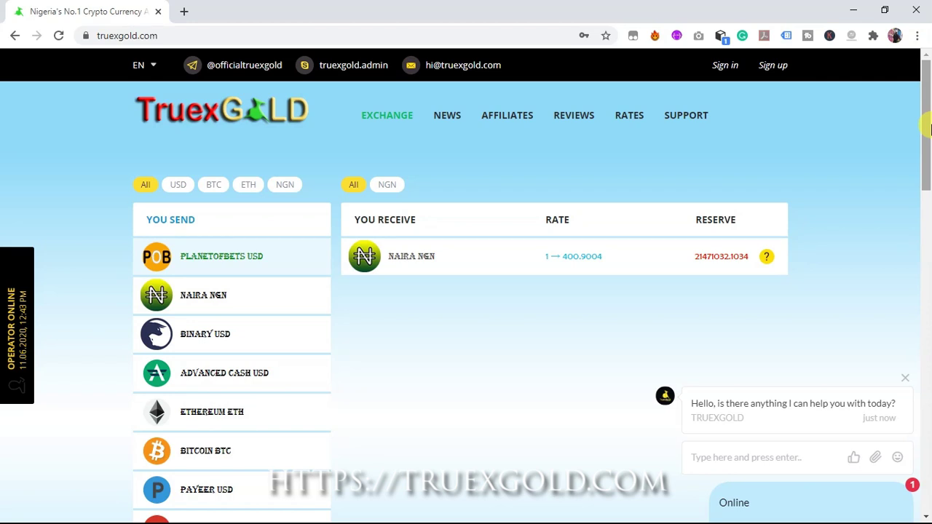
Bring up the Authorization sign-in dialog from the TruexGold top bar
left_click(726, 67)
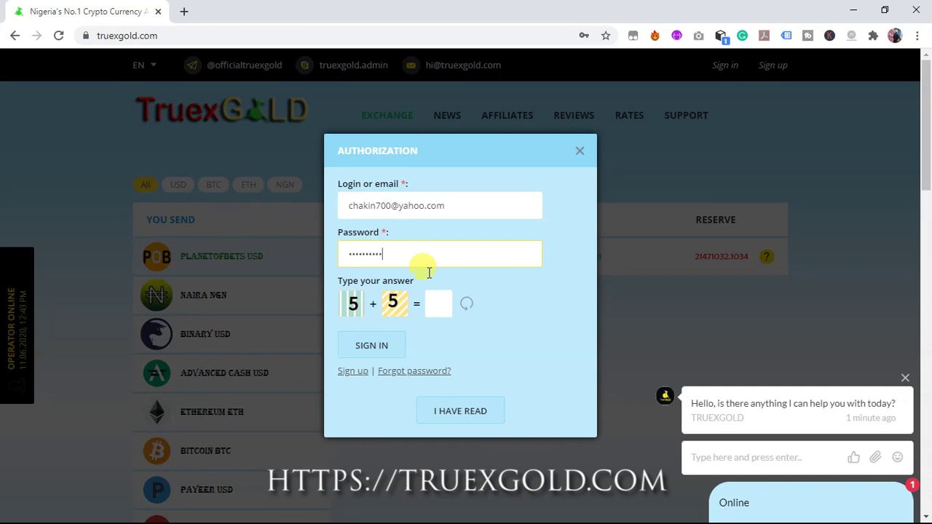
Answer 10 to the 5 + 5 check, sign in, and dismiss the notice
left_click(440, 303)
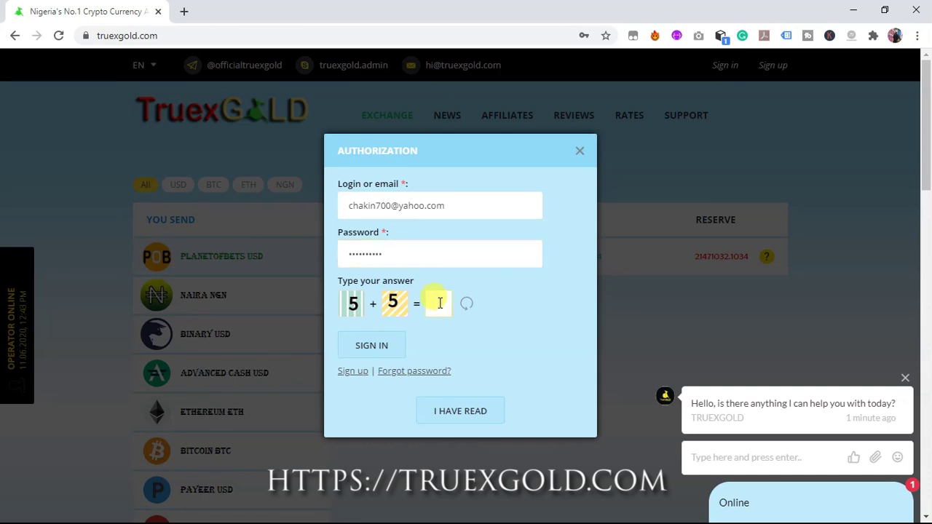
type("10")
left_click(371, 344)
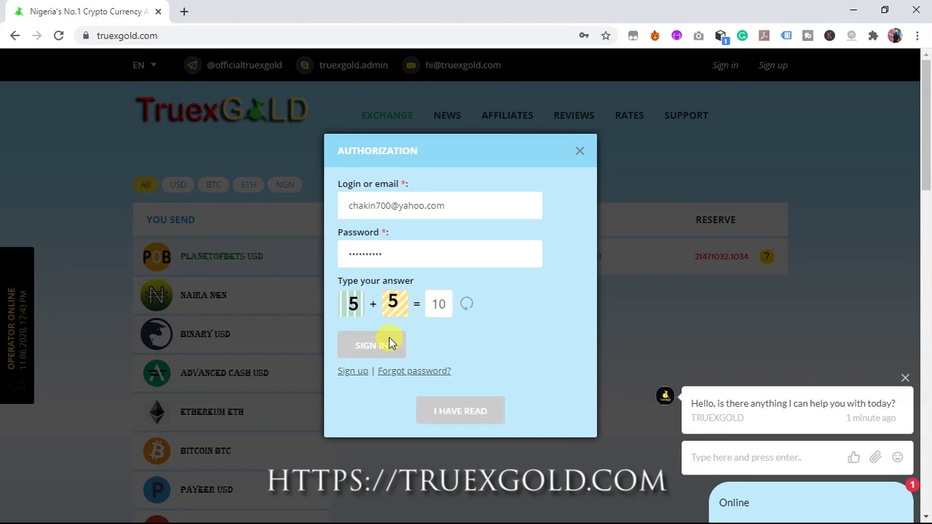
left_click(459, 411)
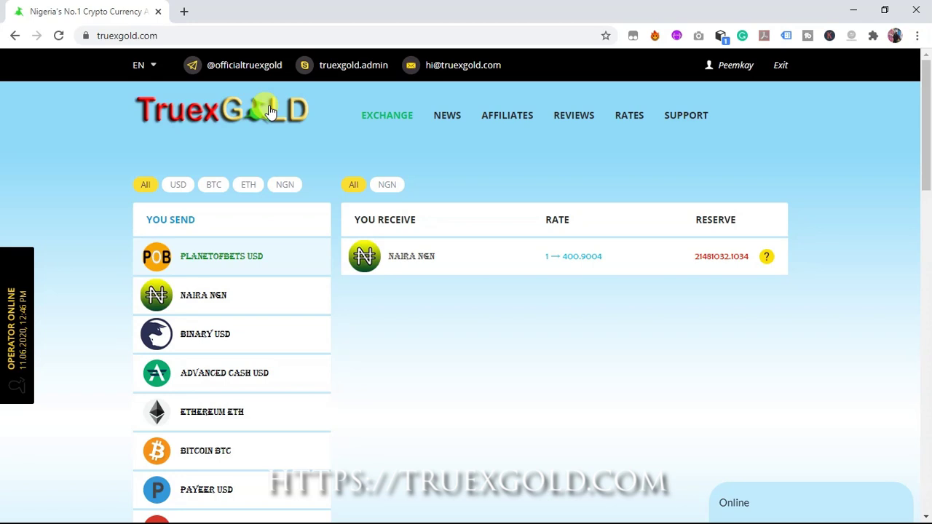
Choose Naira NGN as the send currency and Perfect Money USD to receive
scroll(925, 202, "down", 1)
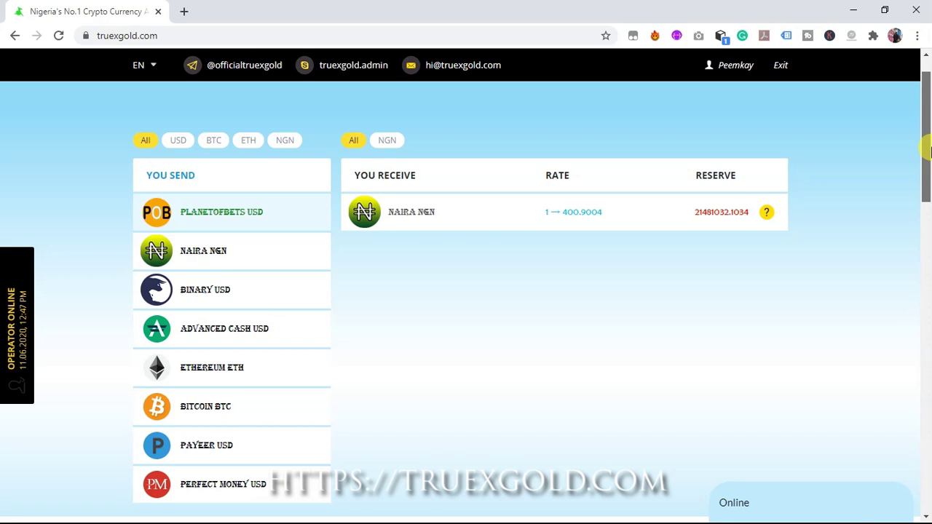
left_click_drag(928, 149, 929, 161)
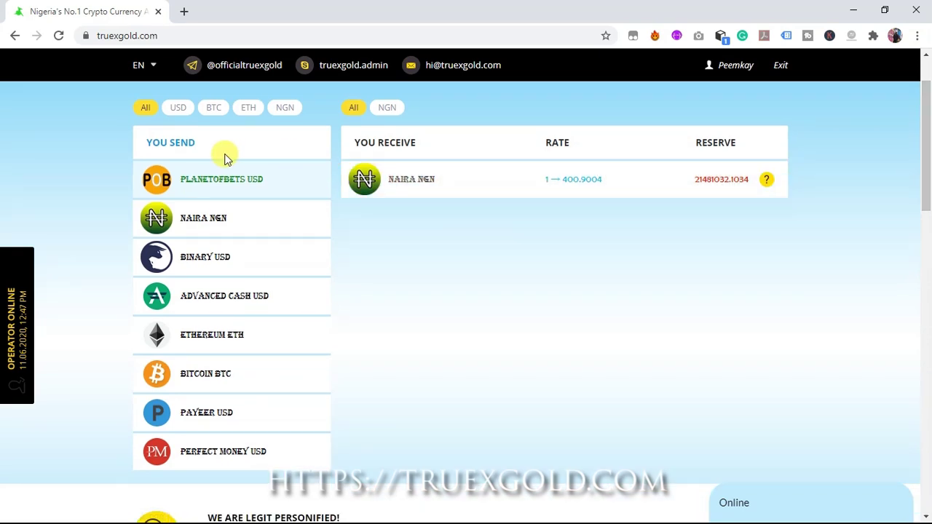
left_click(207, 226)
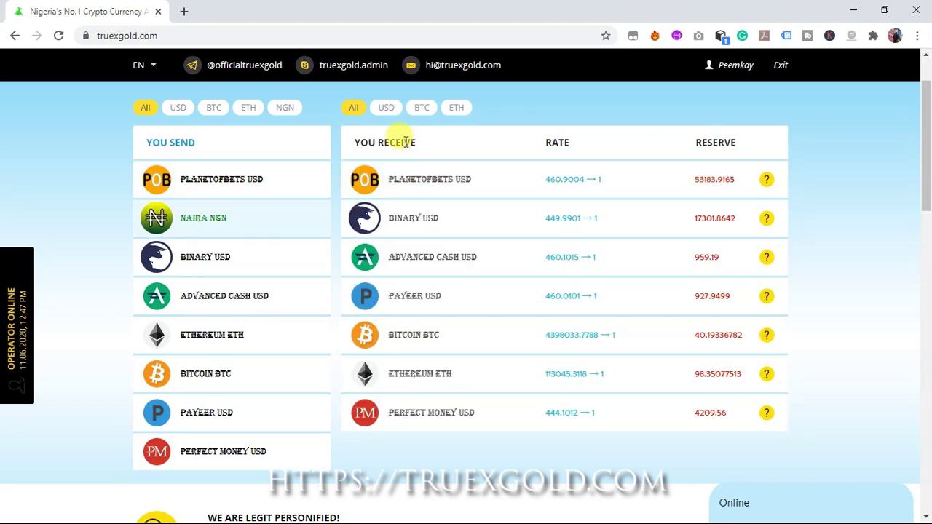
left_click(443, 414)
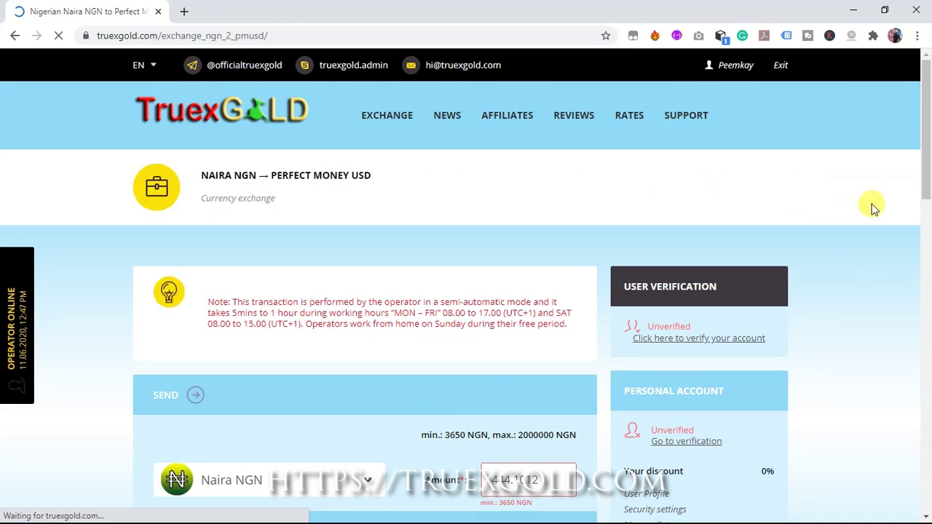
Replace the Naira send amount with 10000, yielding 22.5174 Perfect Money USD
left_click_drag(928, 145, 928, 235)
left_click(514, 205)
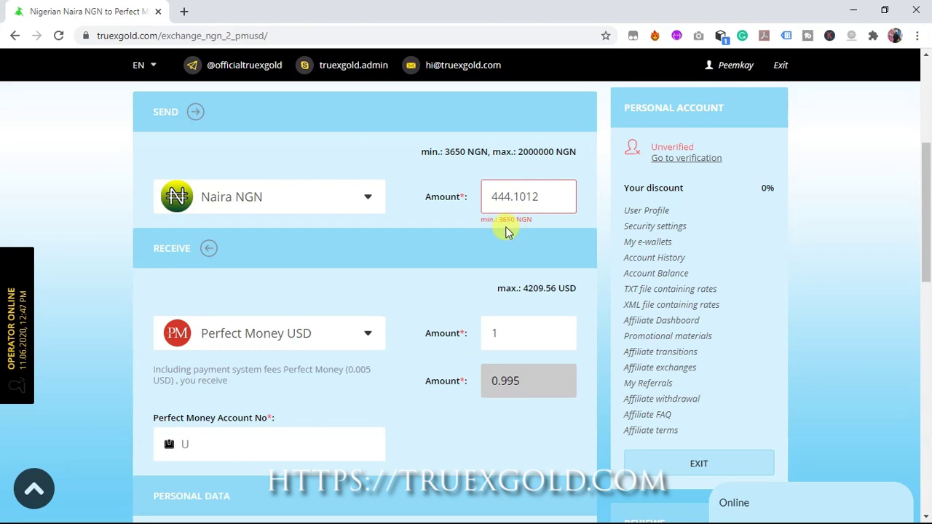
left_click(544, 196)
key("BackSpace")
key("BackSpace")
key("BackSpace")
key("BackSpace")
key("BackSpace")
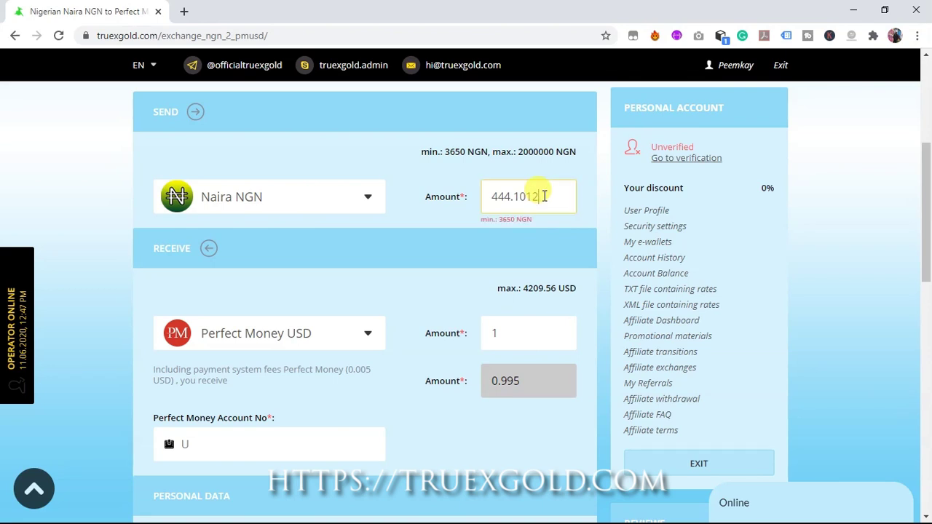
key("BackSpace")
key("BackSpace")
key("BackSpace")
type("10000")
key("BackSpace")
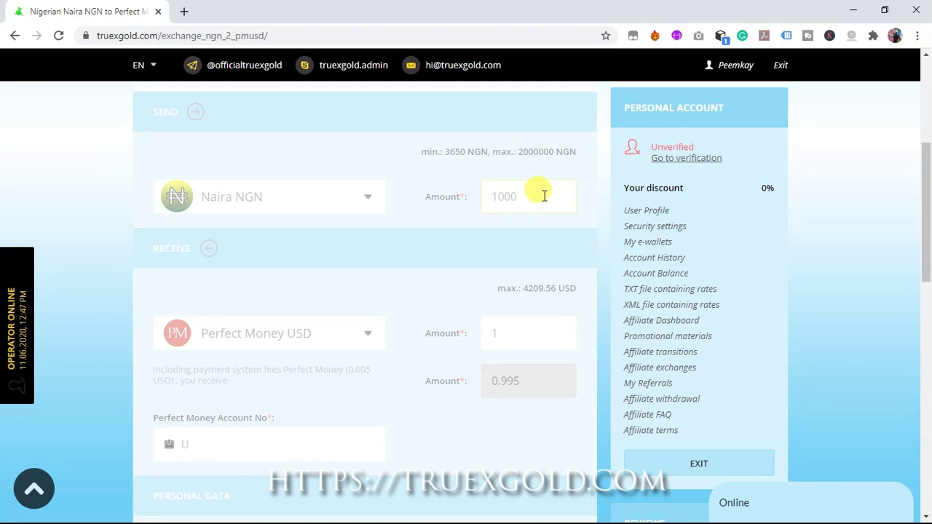
type("0")
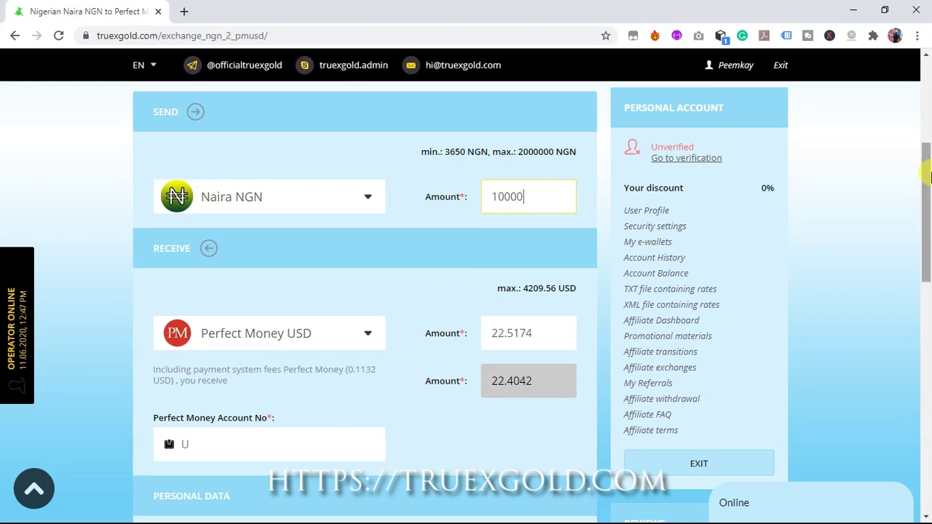
scroll(929, 212, "down", 1)
scroll(929, 213, "down", 1)
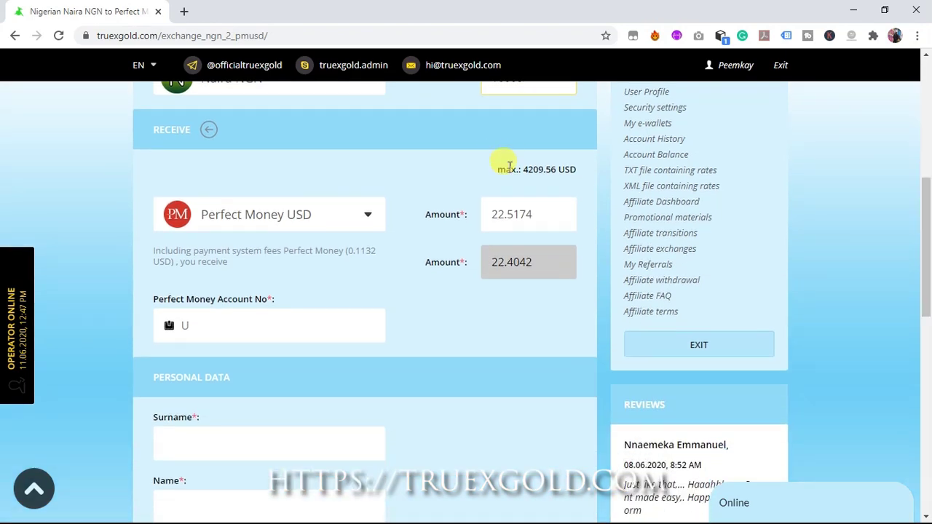
scroll(910, 228, "down", 1)
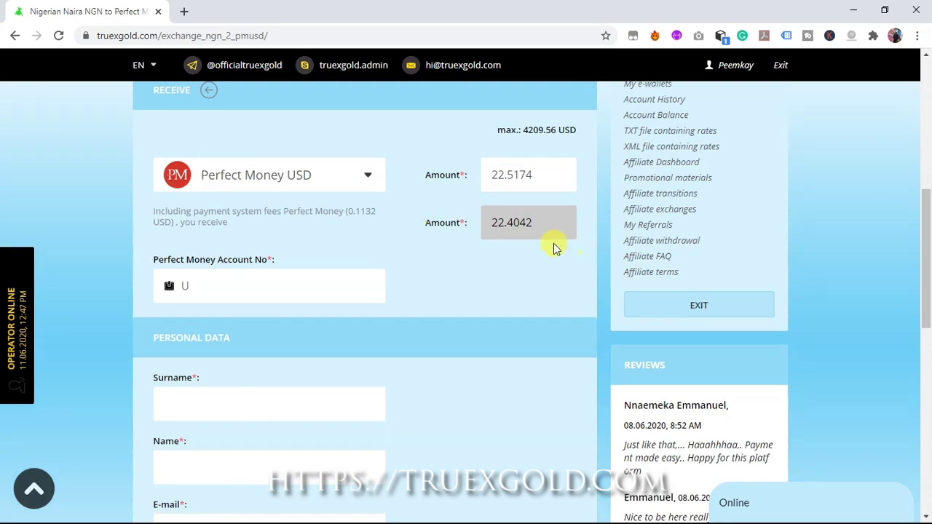
left_click(263, 286)
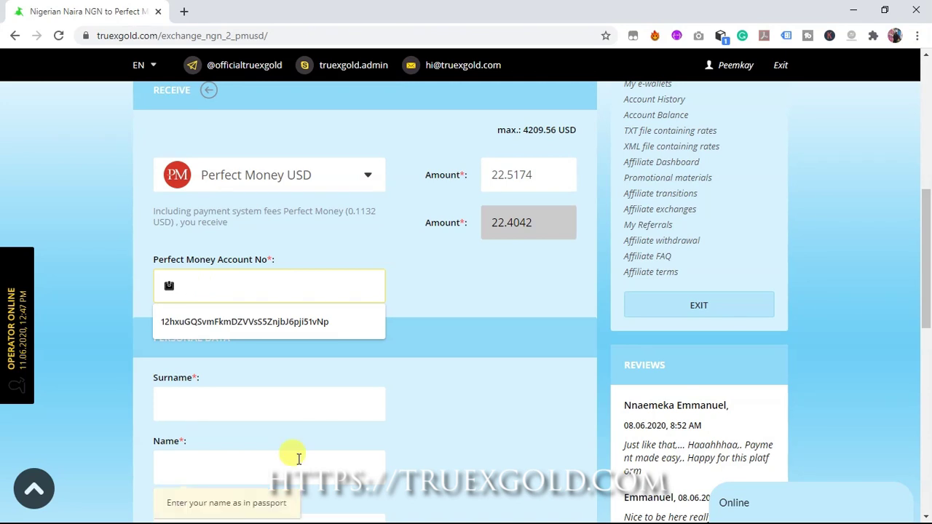
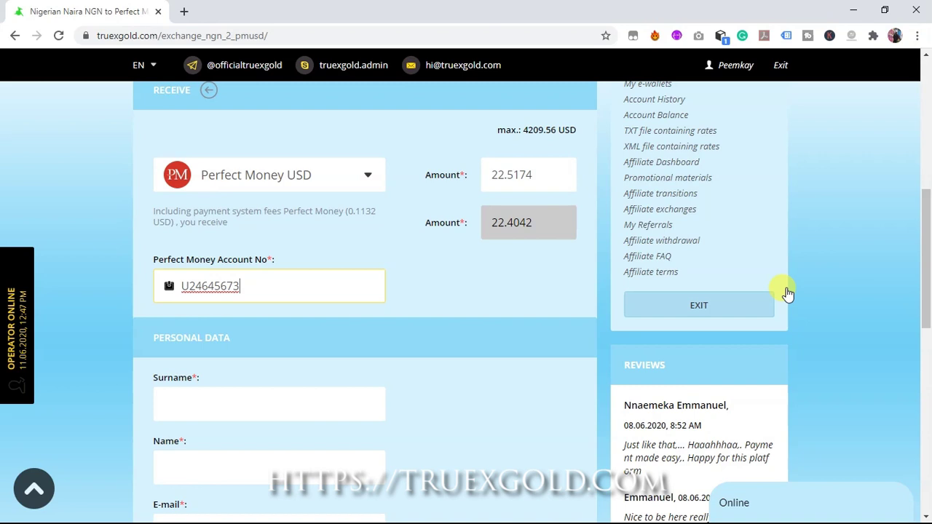
Enter the Perfect Money account number, answer 48 to the 8 × 6 check, and submit
left_click_drag(930, 244, 919, 307)
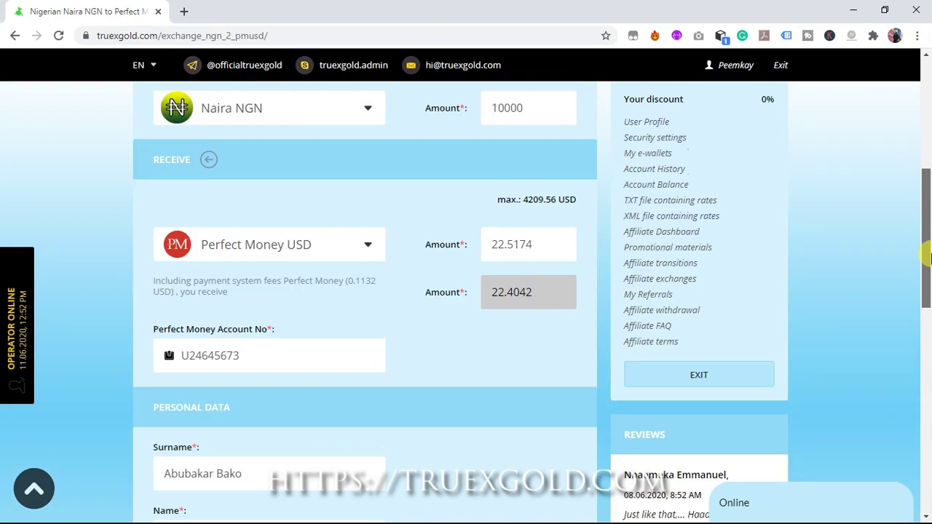
left_click_drag(929, 241, 928, 340)
left_click(253, 438)
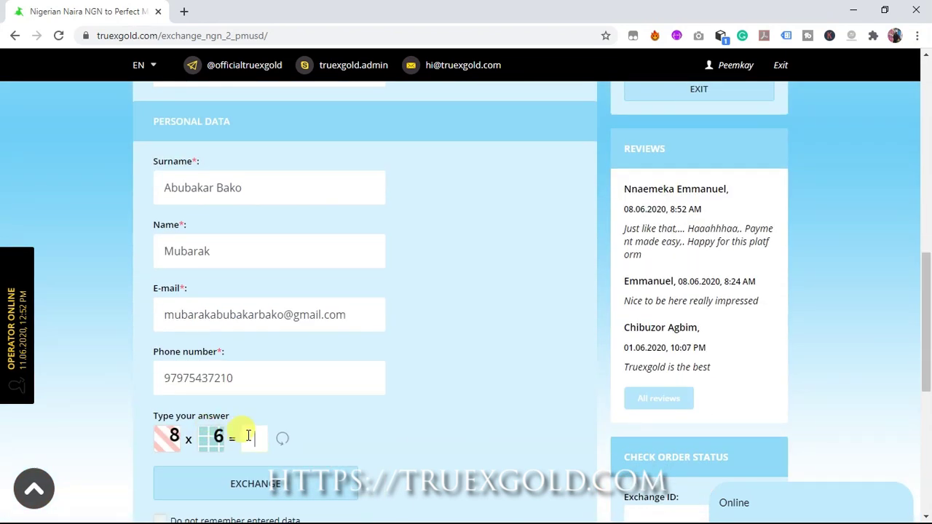
type("48")
left_click(275, 477)
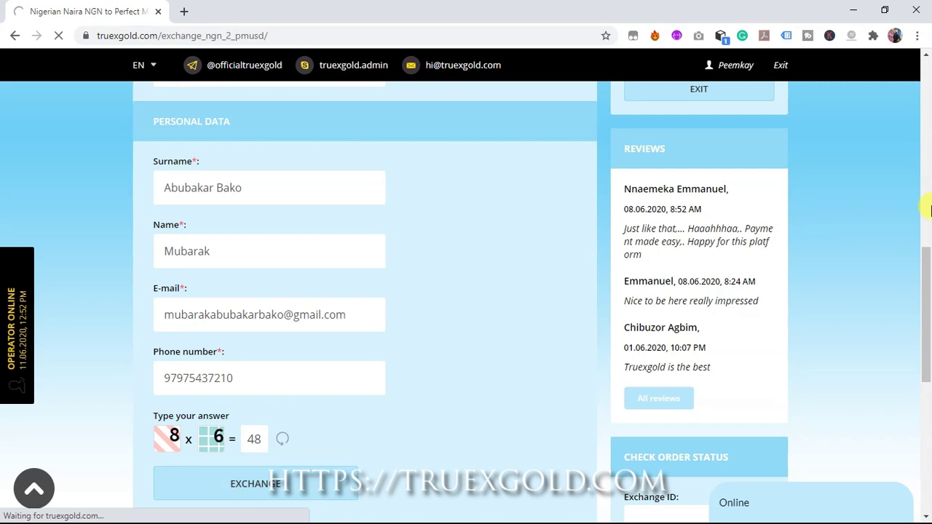
Accept the terms and create the 10000 NGN to 22.4042 Perfect Money USD order
scroll(930, 301, "down", 2)
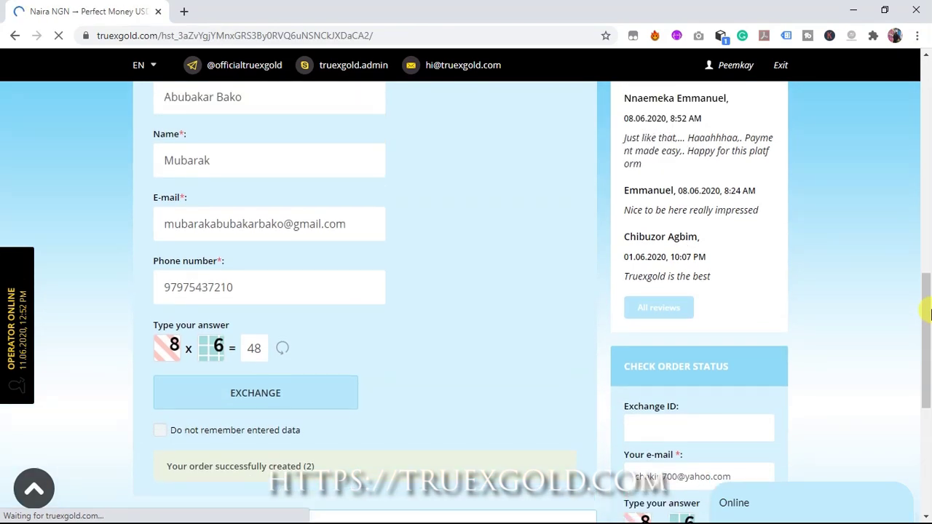
scroll(930, 184, "down", 2)
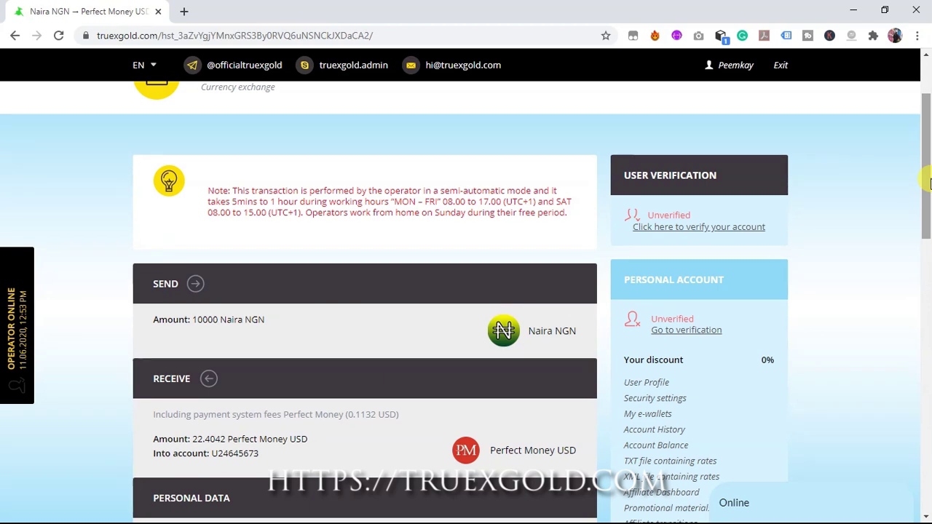
left_click_drag(929, 183, 930, 235)
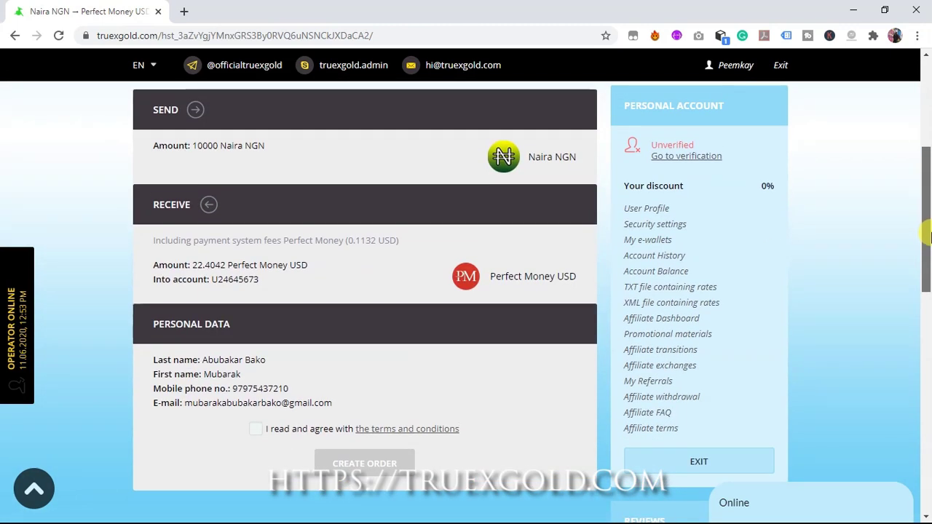
key("space")
scroll(930, 291, "down", 2)
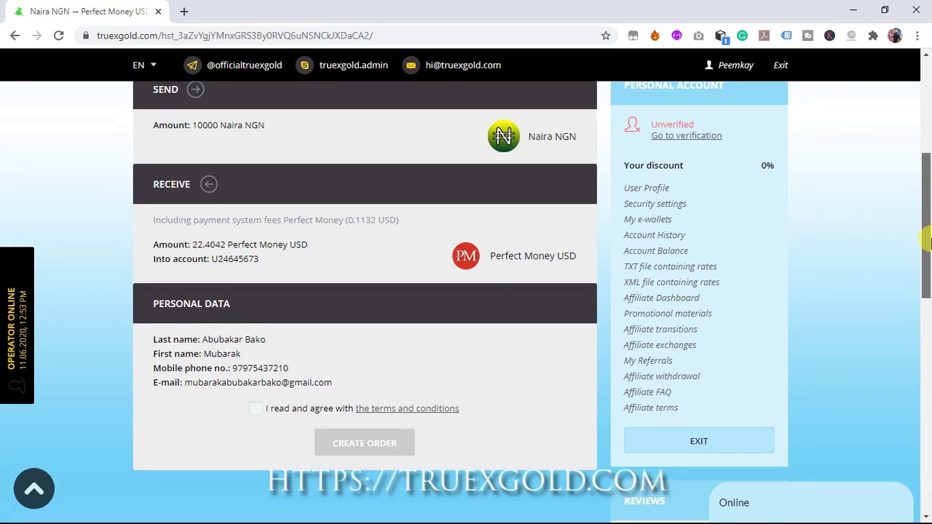
left_click(349, 326)
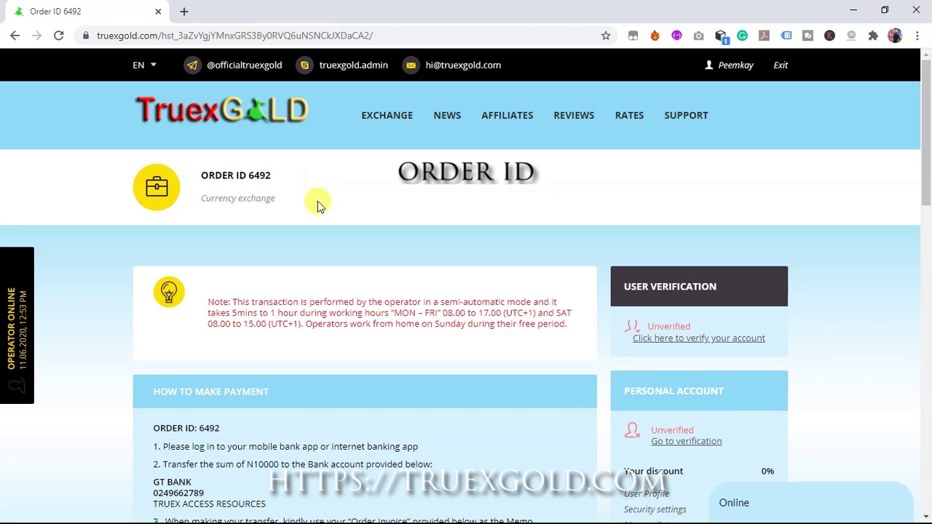
left_click_drag(927, 182, 927, 266)
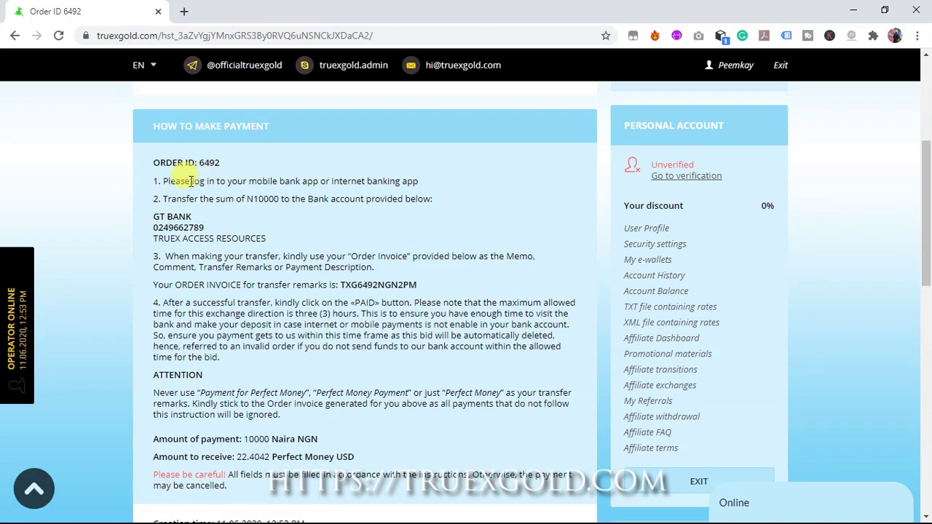
scroll(428, 269, "down", 1)
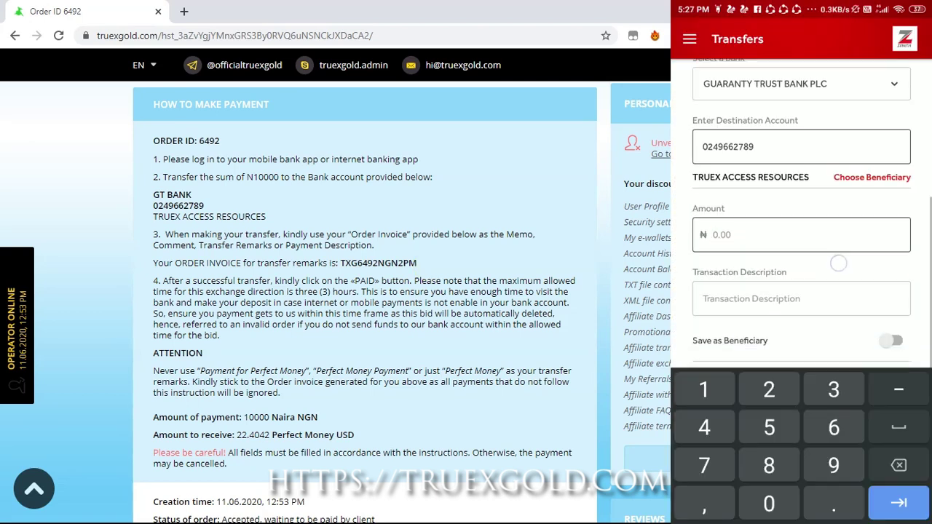
Send ₦10,000 to TRUEX ACCESS RESOURCES in Zenith Bank, using the order invoice code as the description
type("1,0000")
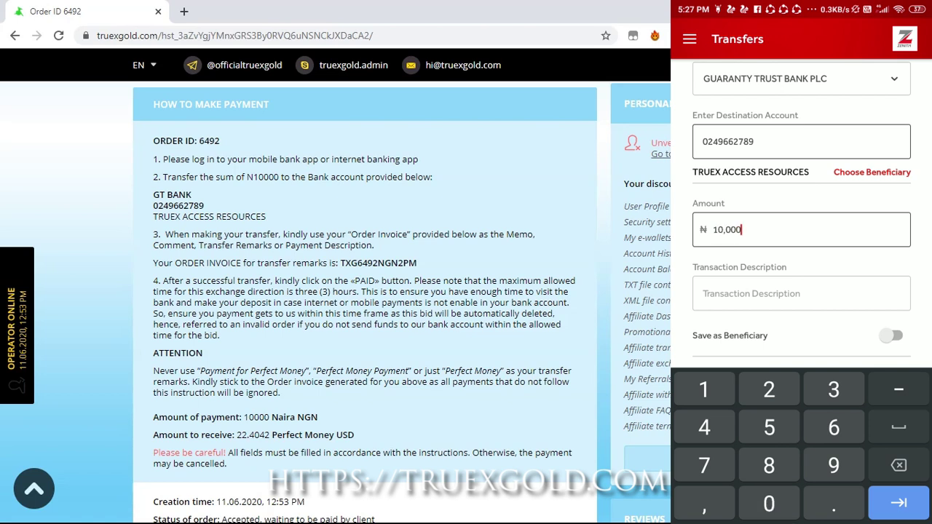
left_click(801, 293)
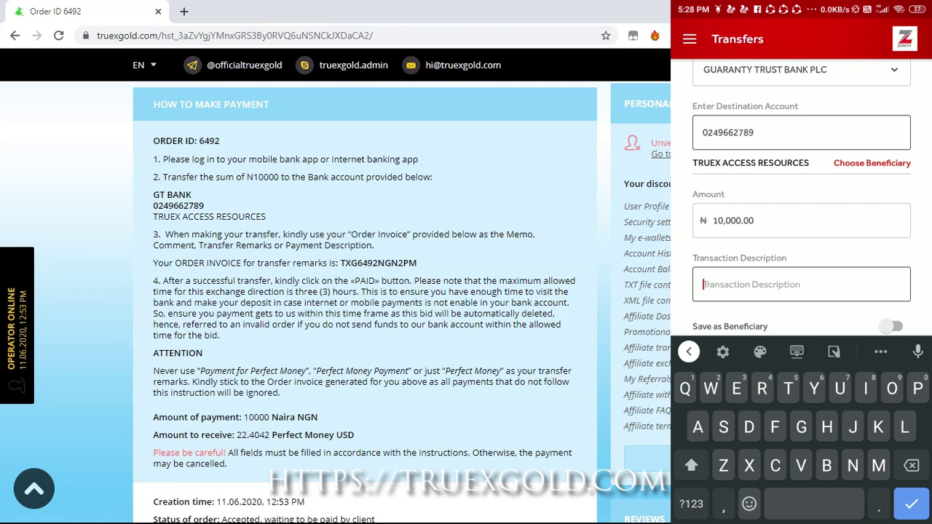
left_click_drag(339, 262, 425, 268)
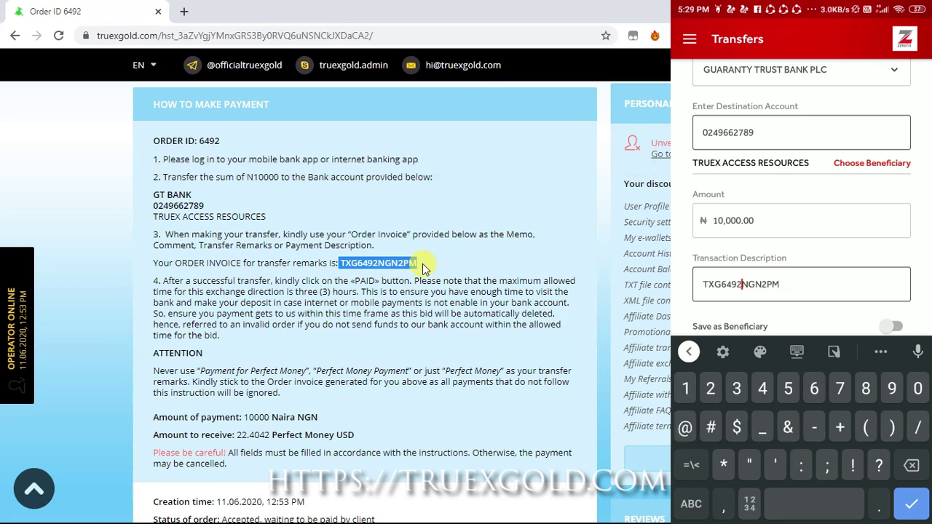
left_click(419, 270)
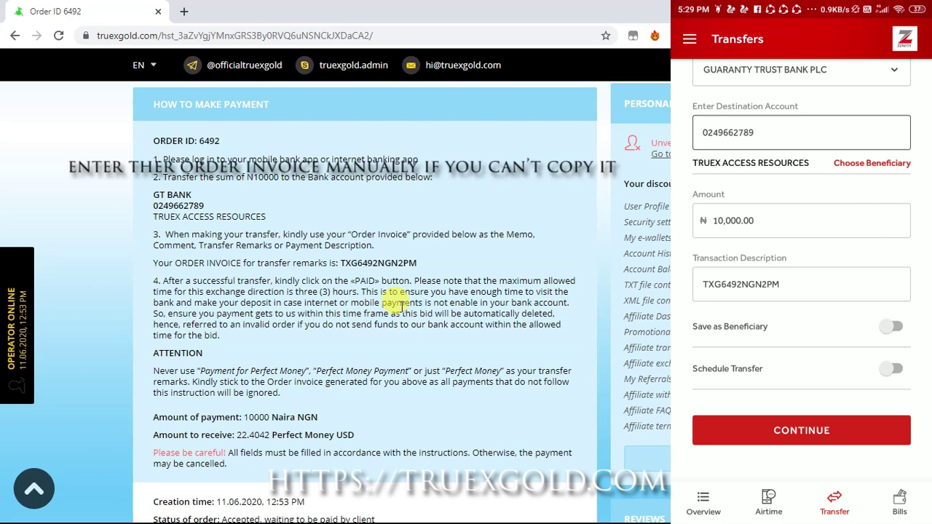
left_click(829, 433)
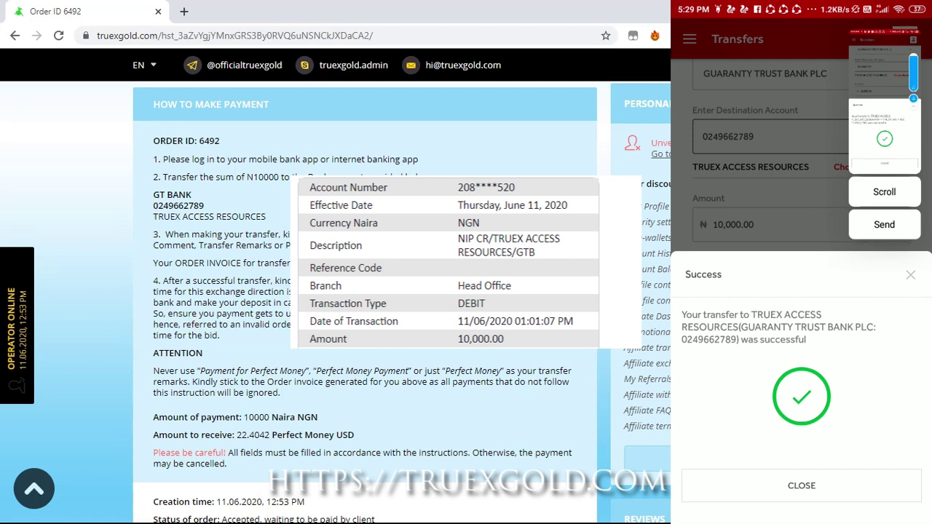
Mark the Naira to Perfect Money order as PAID at the bottom of its order page
scroll(261, 298, "down", 2)
scroll(437, 328, "down", 1)
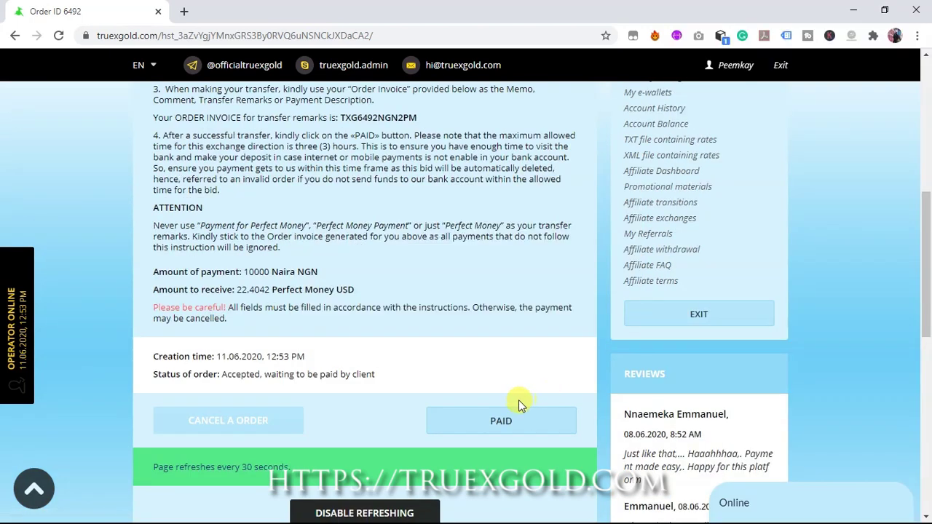
left_click(502, 416)
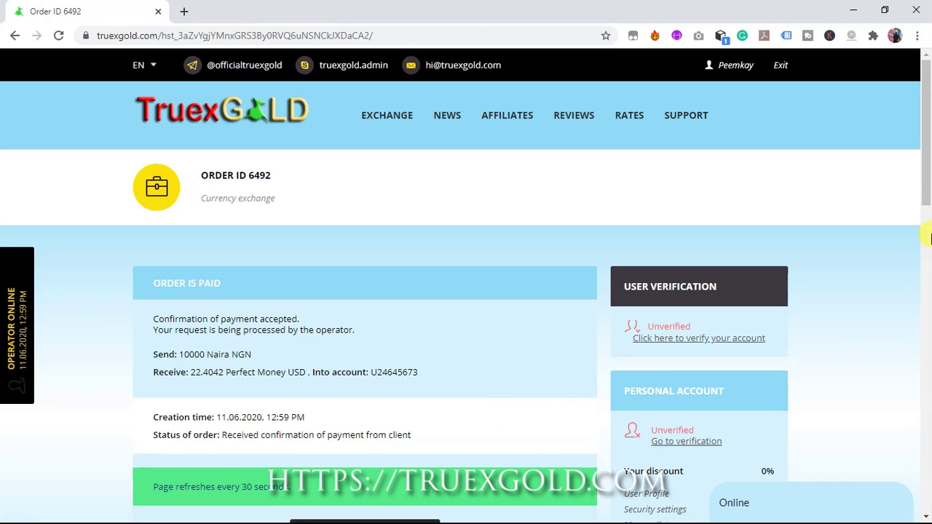
Scroll the order page to confirm its ORDER IS PAID status
left_click_drag(927, 169, 928, 193)
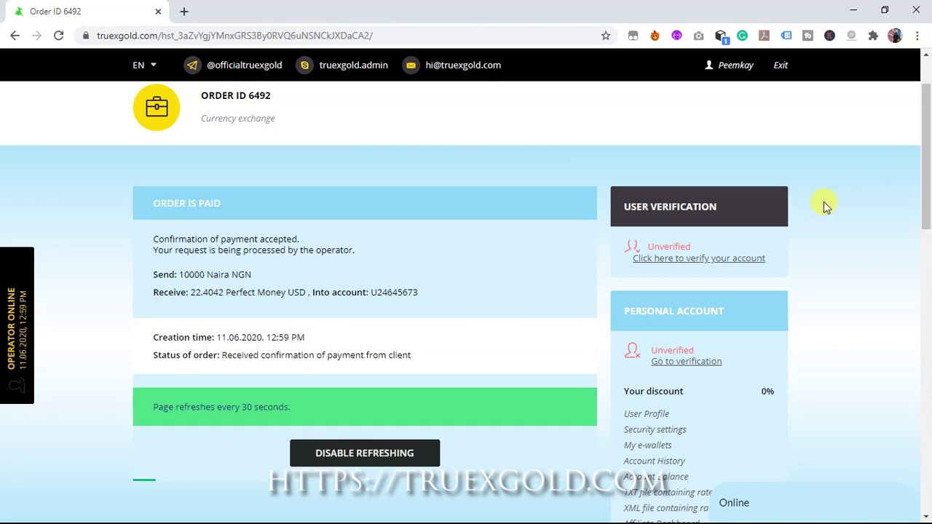
scroll(930, 150, "down", 1)
scroll(929, 149, "down", 1)
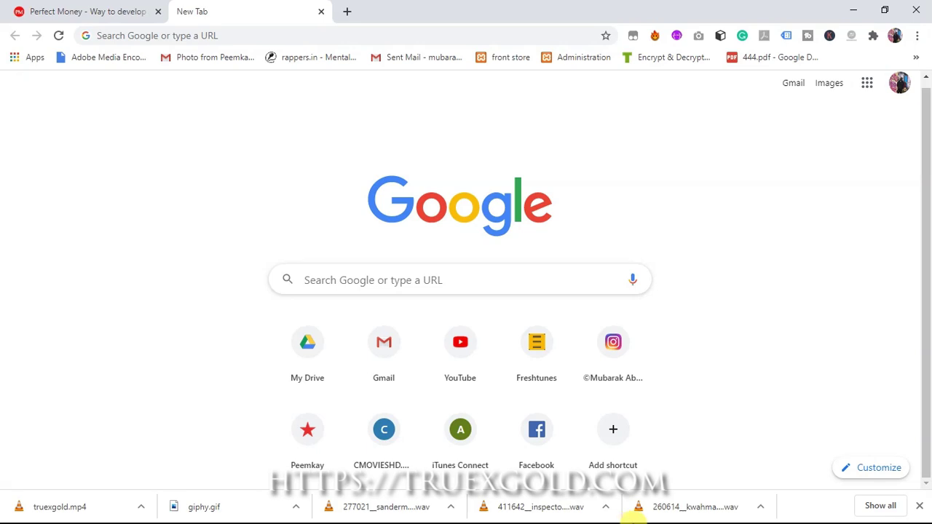
Load the truexgold.com exchange home page in the new tab and return to the table's top
left_click(280, 36)
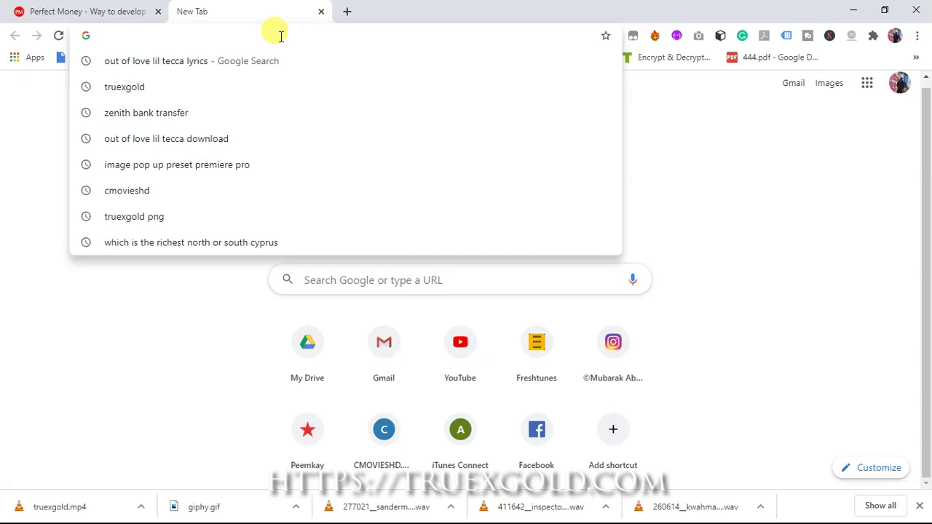
type("truexgold.com")
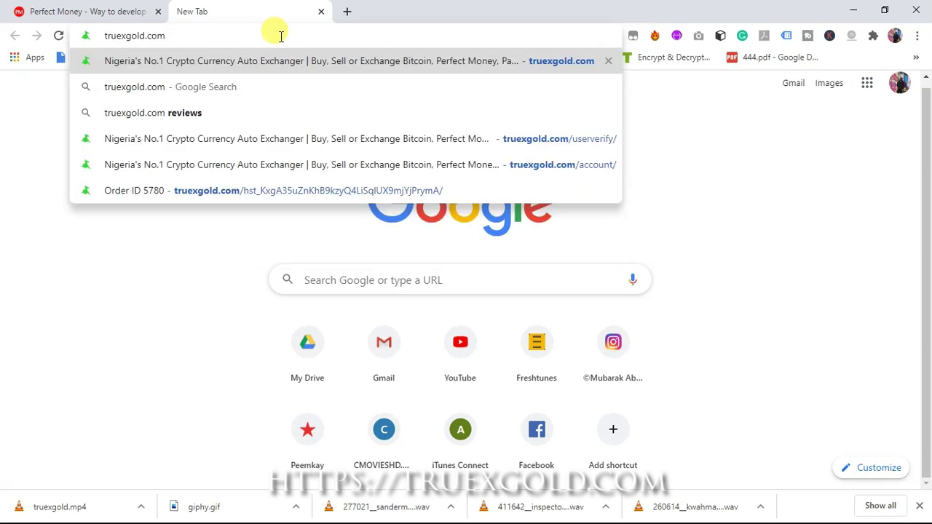
key("Return")
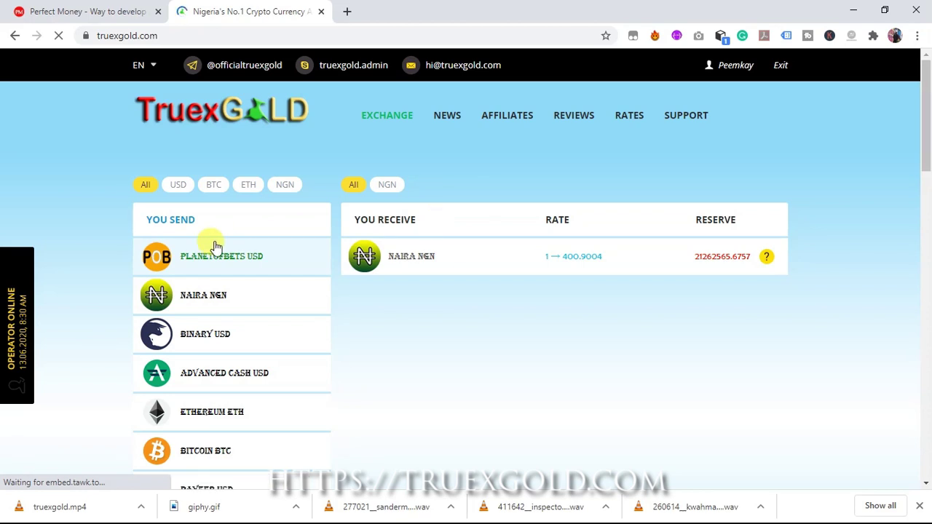
left_click_drag(927, 98, 928, 149)
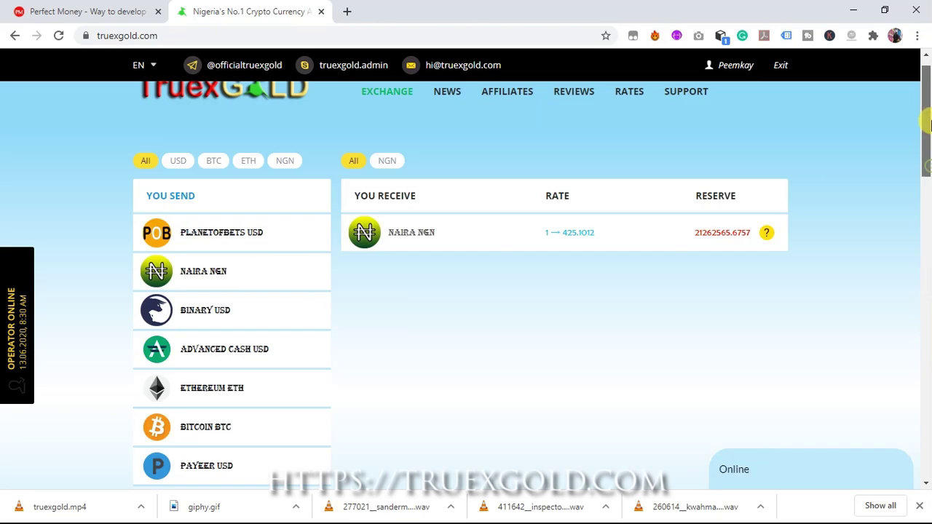
left_click_drag(928, 116, 928, 91)
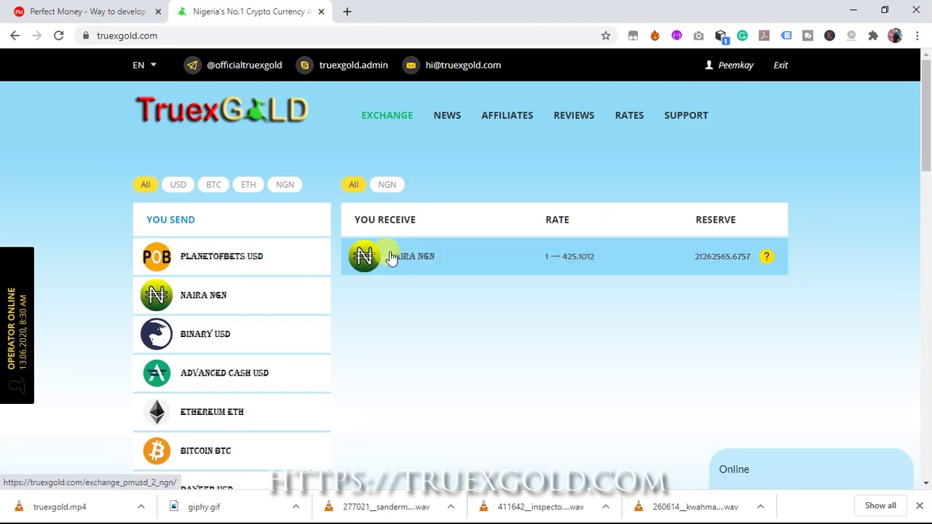
Choose Naira NGN as the currency to receive and set the send amount to 20 USD
left_click(391, 258)
left_click(525, 300)
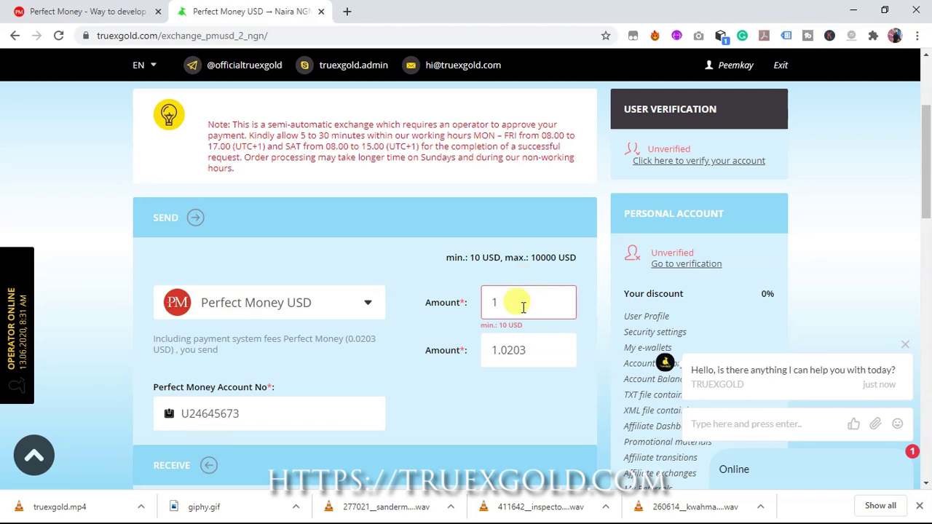
left_click(523, 308)
key("BackSpace")
type("20")
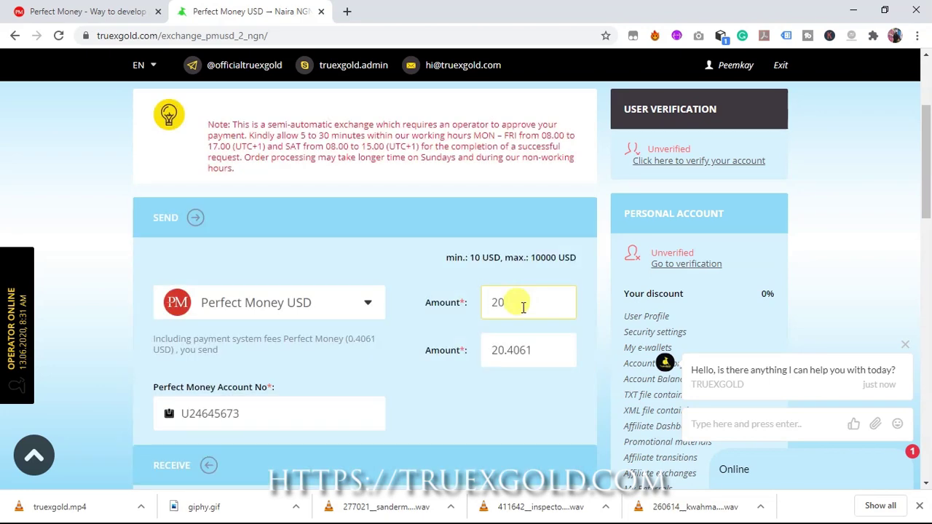
left_click_drag(927, 163, 928, 192)
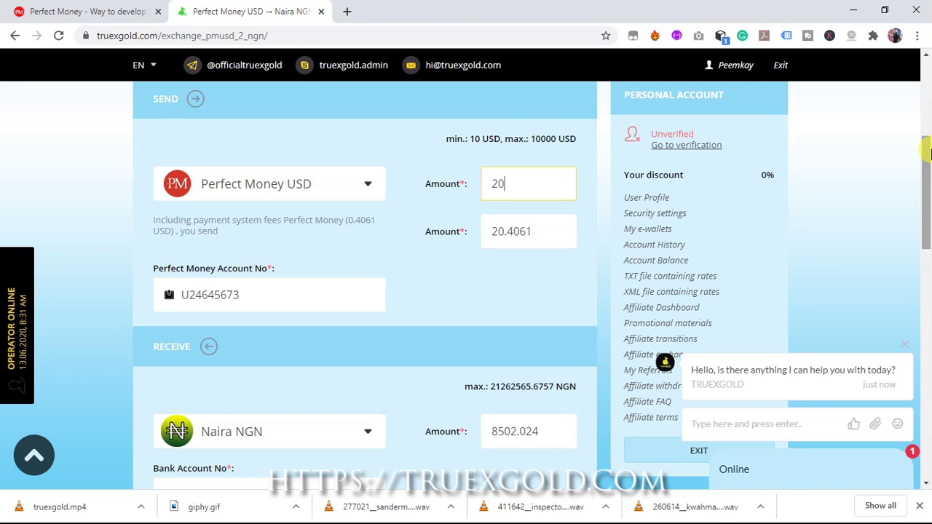
left_click_drag(928, 153, 358, 245)
Fill in the receiving bank account number and account name, and select ZENITH BANK
left_click(257, 217)
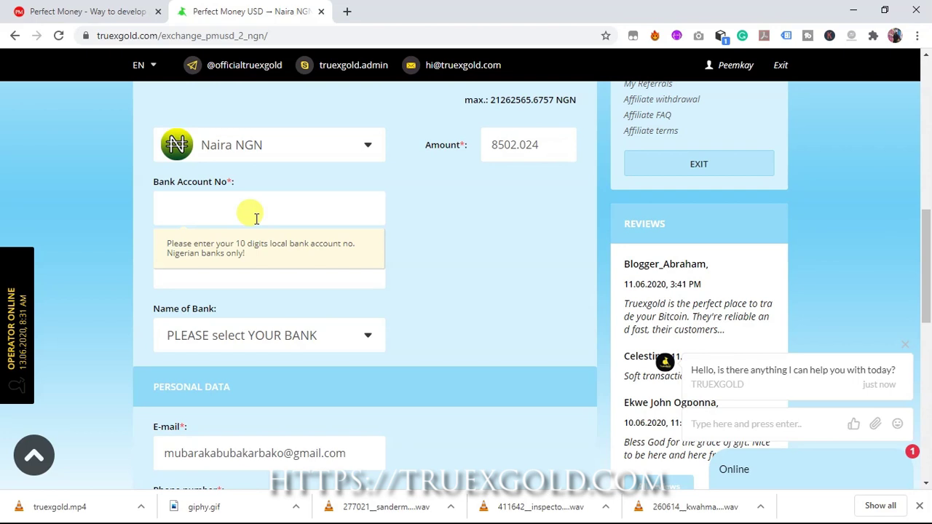
left_click(256, 217)
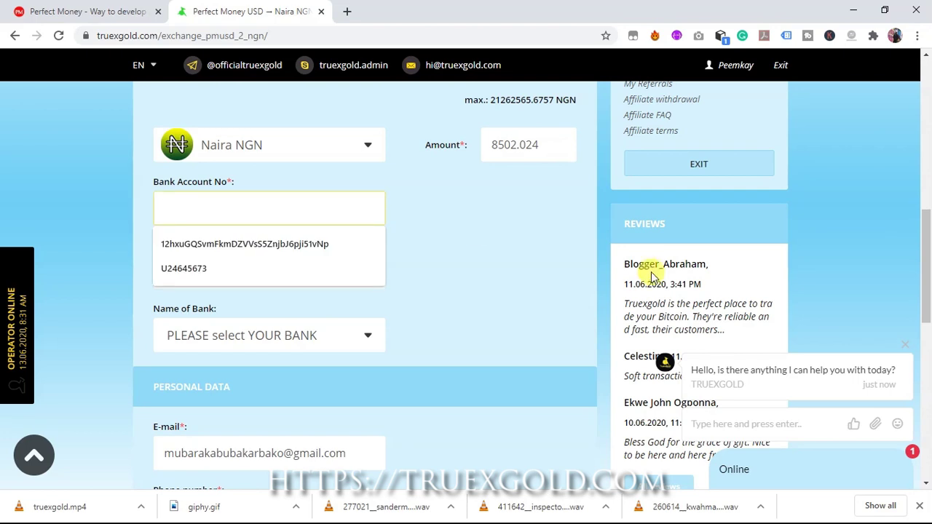
key("ctrl+v")
left_click(220, 259)
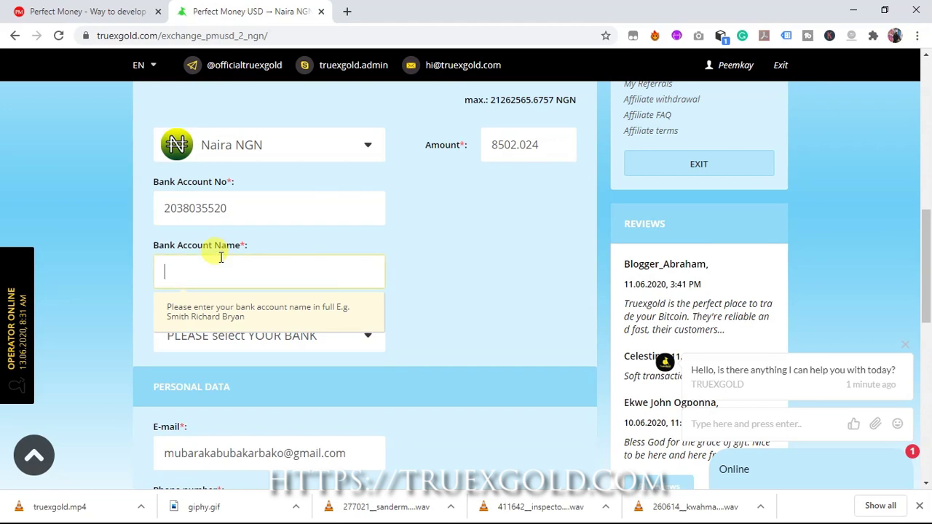
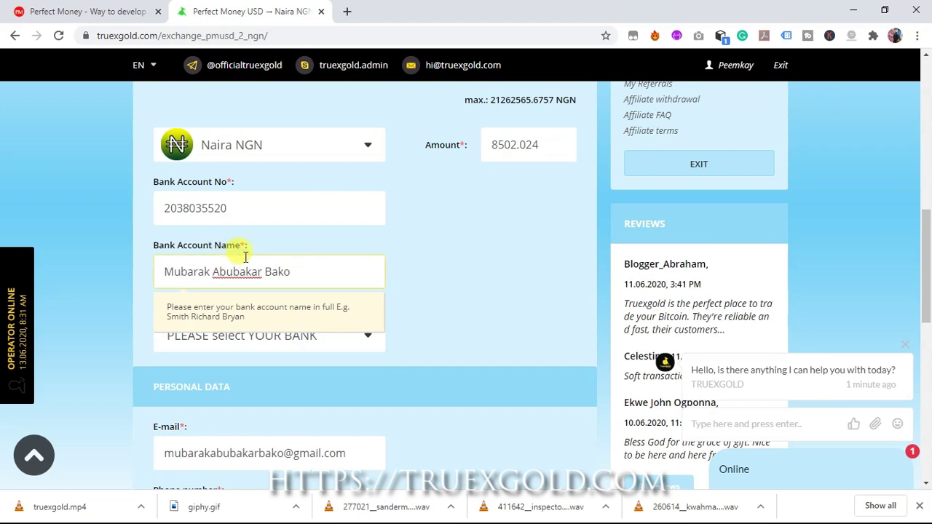
left_click(355, 328)
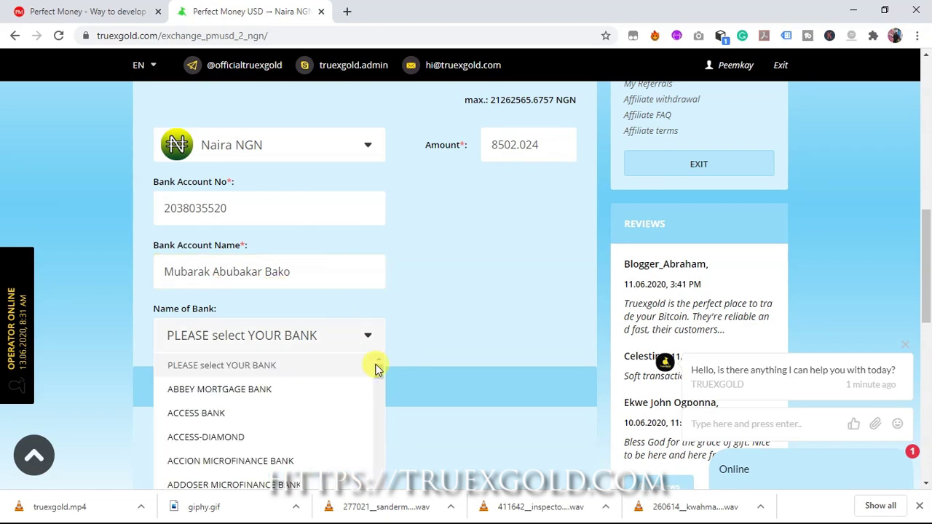
left_click_drag(376, 369, 382, 492)
scroll(233, 437, "down", 5)
left_click(233, 443)
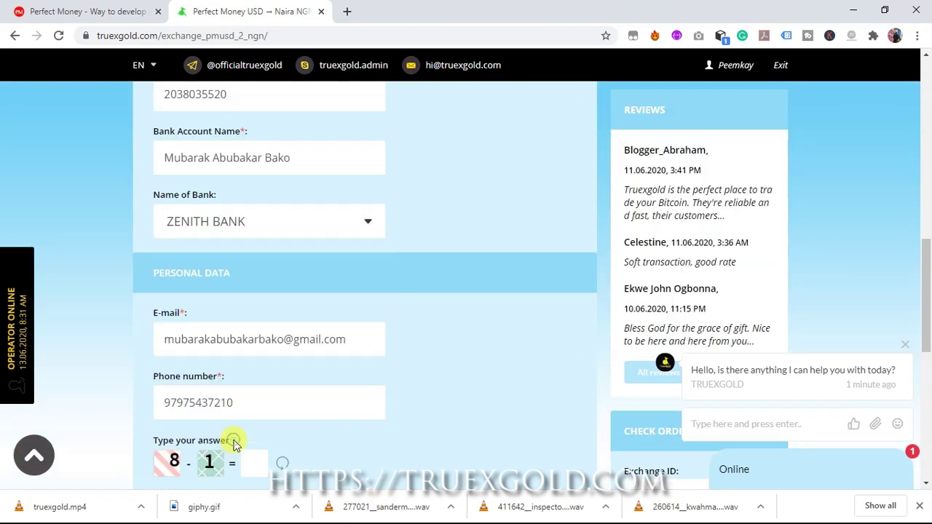
Answer the arithmetic check with 7 and submit the exchange request
scroll(524, 291, "down", 3)
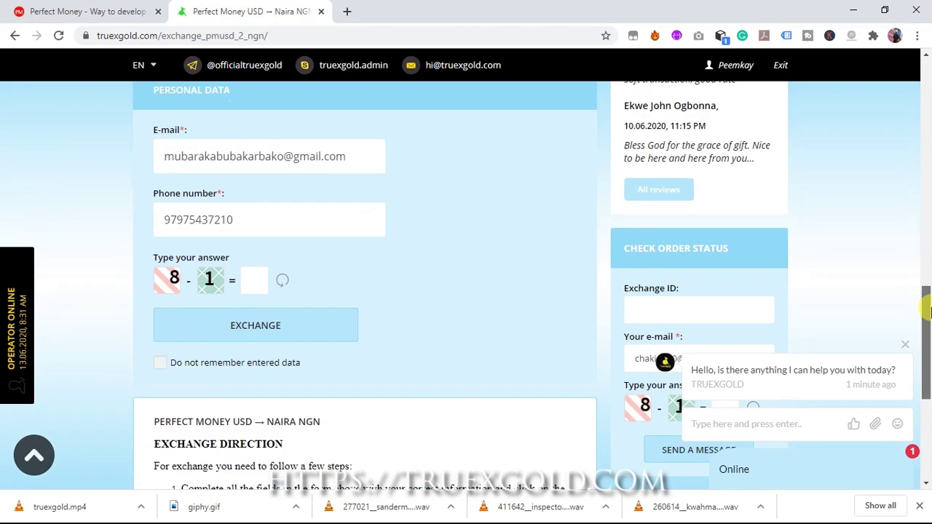
left_click(256, 285)
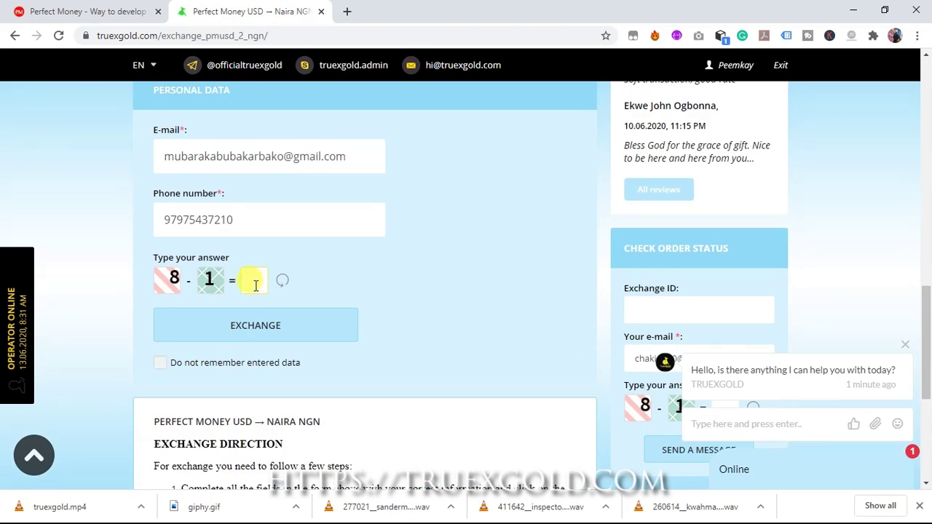
type("7")
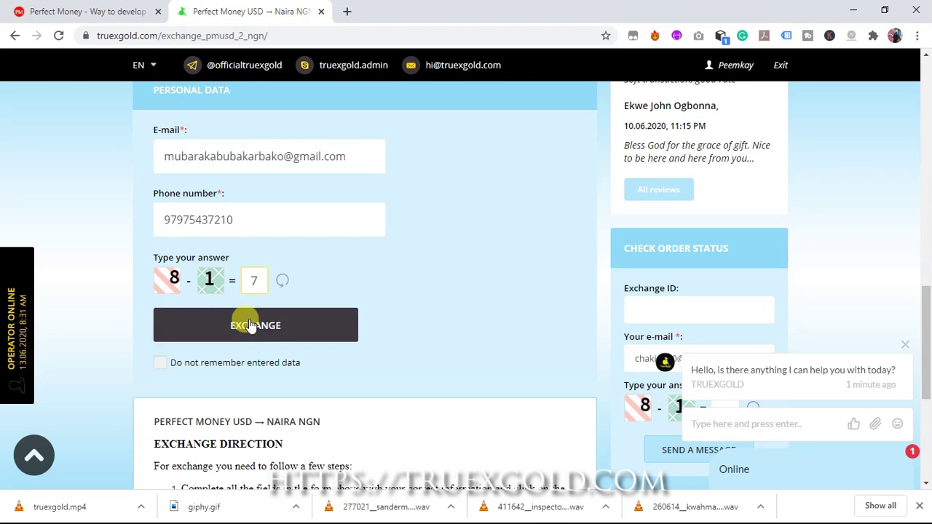
left_click(254, 325)
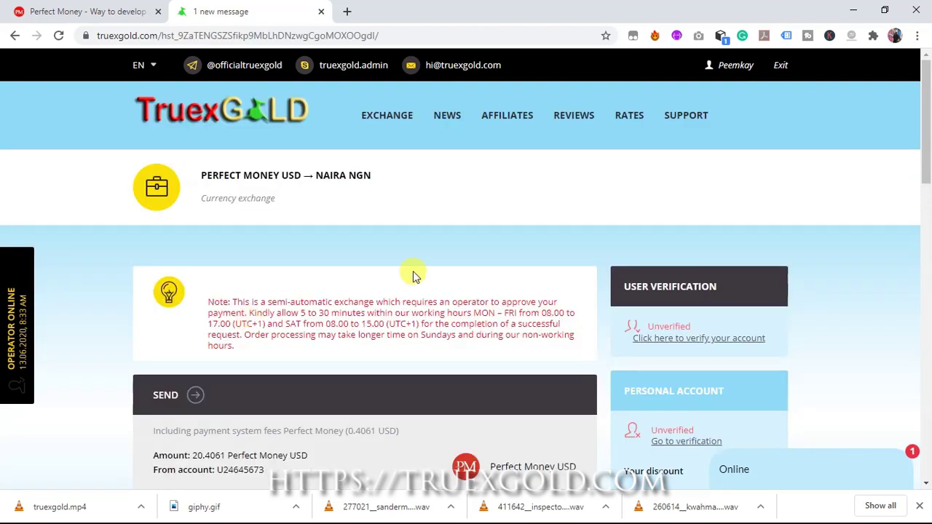
left_click_drag(929, 135, 929, 238)
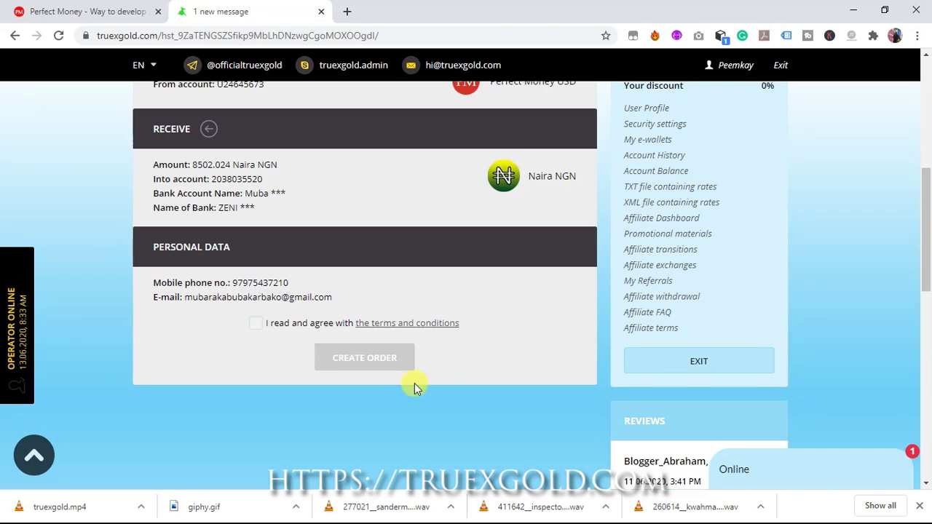
left_click(260, 328)
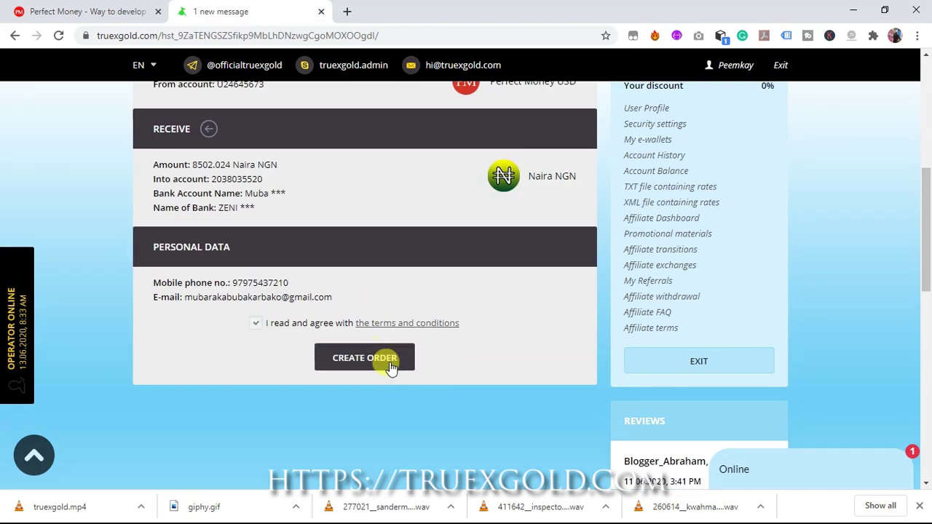
left_click(377, 370)
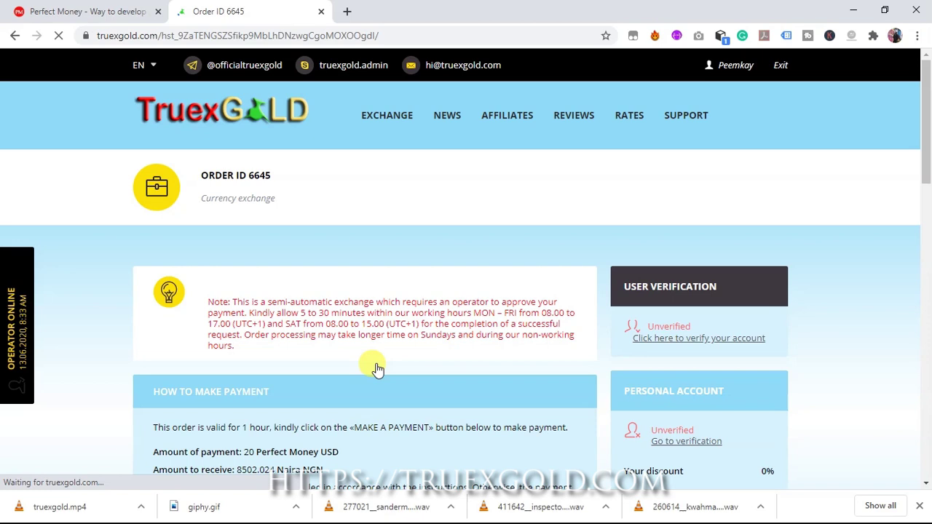
left_click_drag(928, 160, 927, 188)
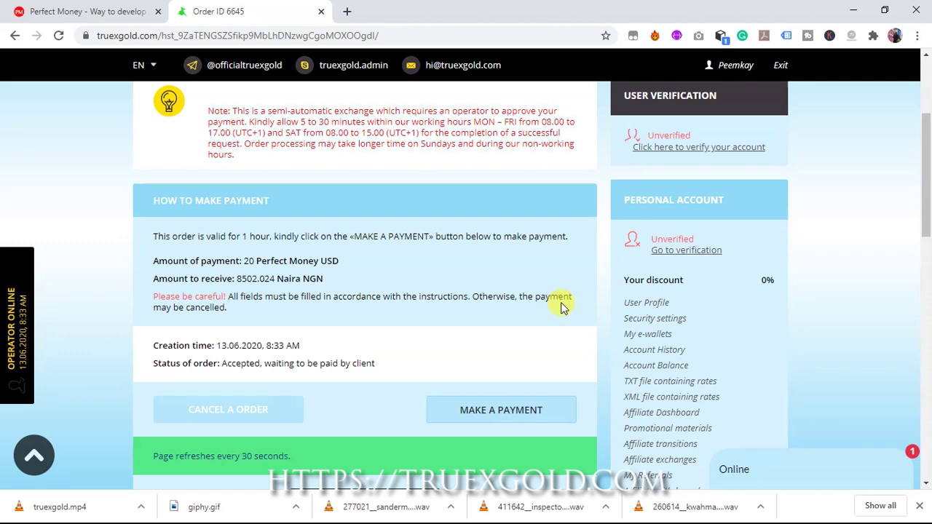
Go to the Perfect Money payment form and enter the member ID and Turing number
left_click(497, 411)
left_click(296, 349)
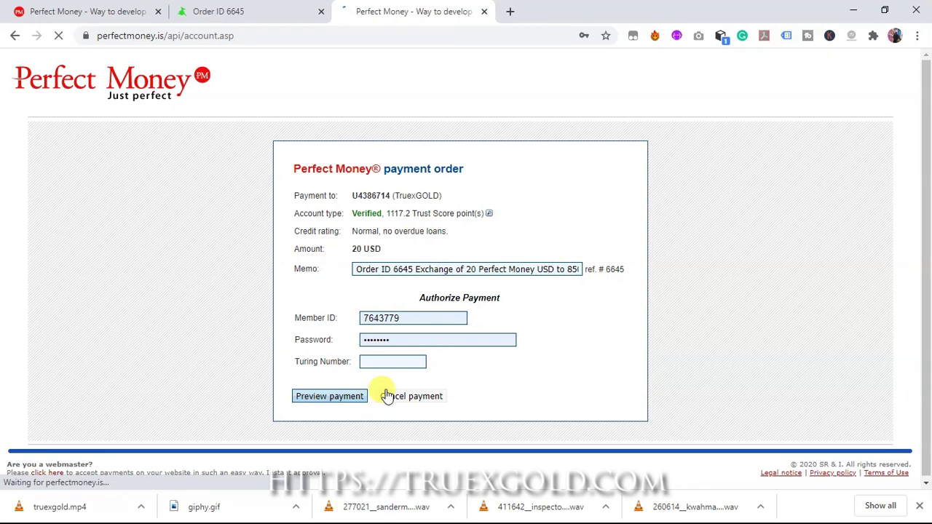
double_click(437, 317)
left_click(414, 399)
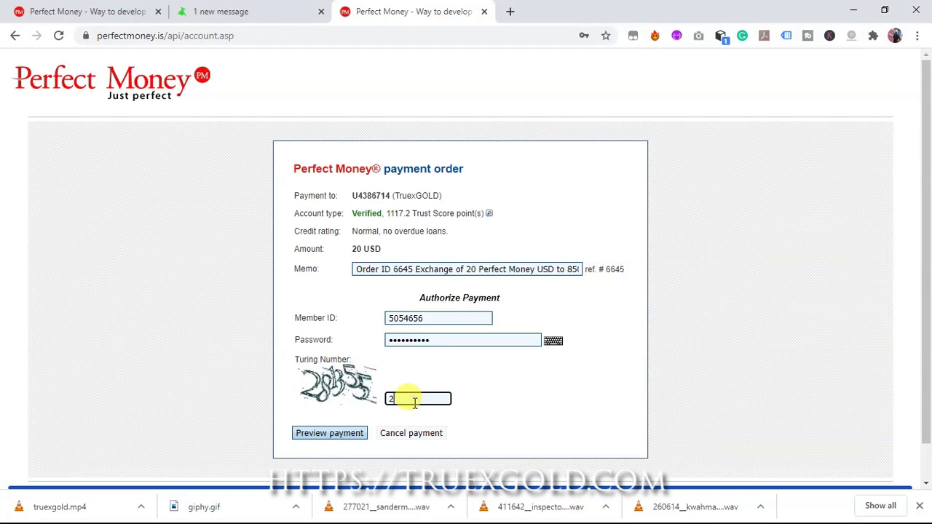
type("281355")
Preview and confirm the 20.39 USD Perfect Money payment
left_click(345, 437)
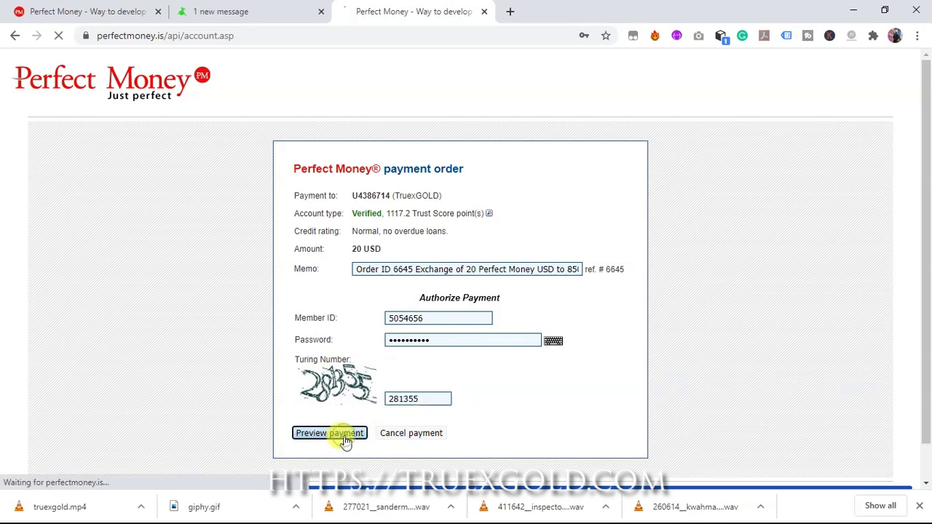
scroll(345, 437, "down", 1)
left_click(345, 399)
Return to the paid TruexGold order and view the Zenith Bank 8,502.02 NGN credit alert
left_click(445, 385)
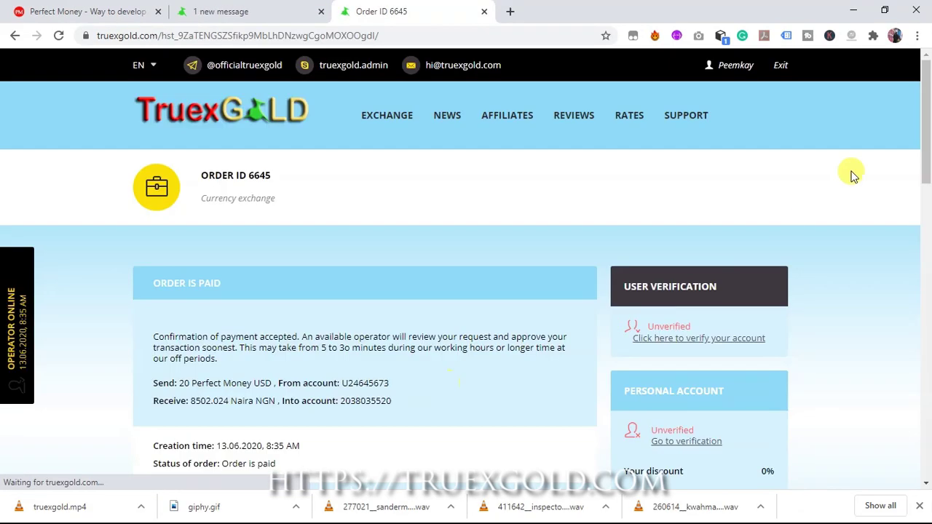
scroll(928, 169, "down", 3)
left_click_drag(929, 169, 926, 164)
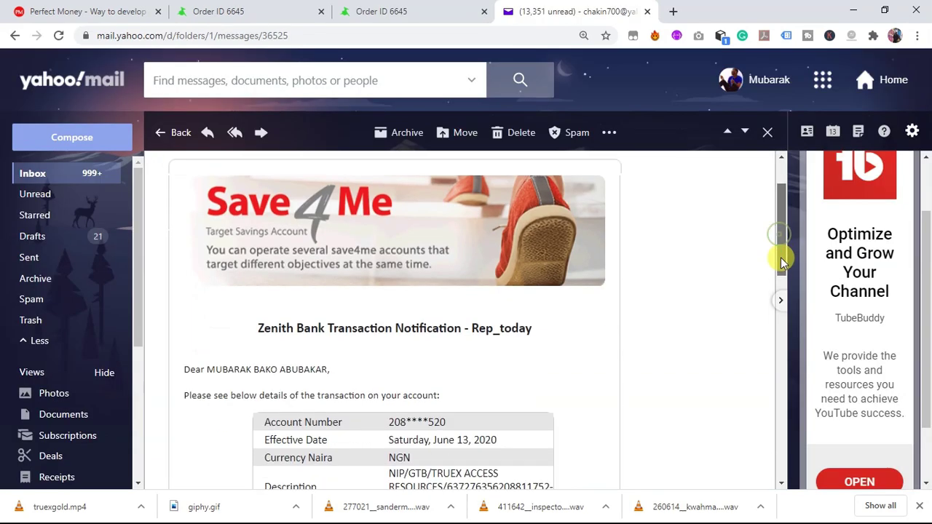
left_click_drag(782, 262, 778, 332)
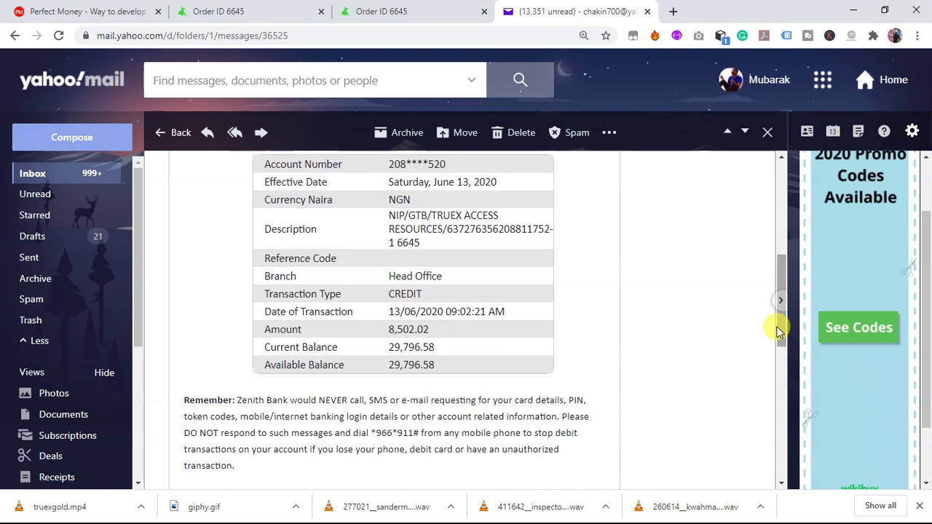
scroll(781, 255, "up", 2)
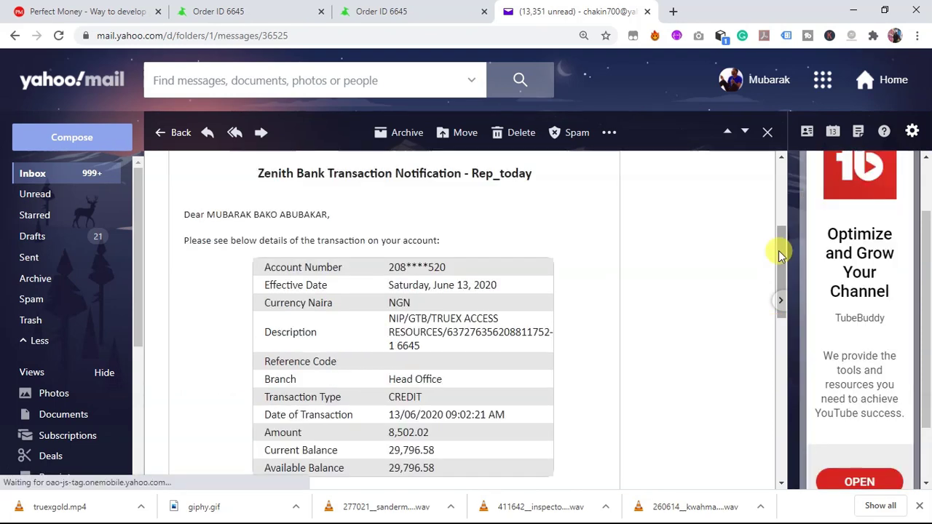